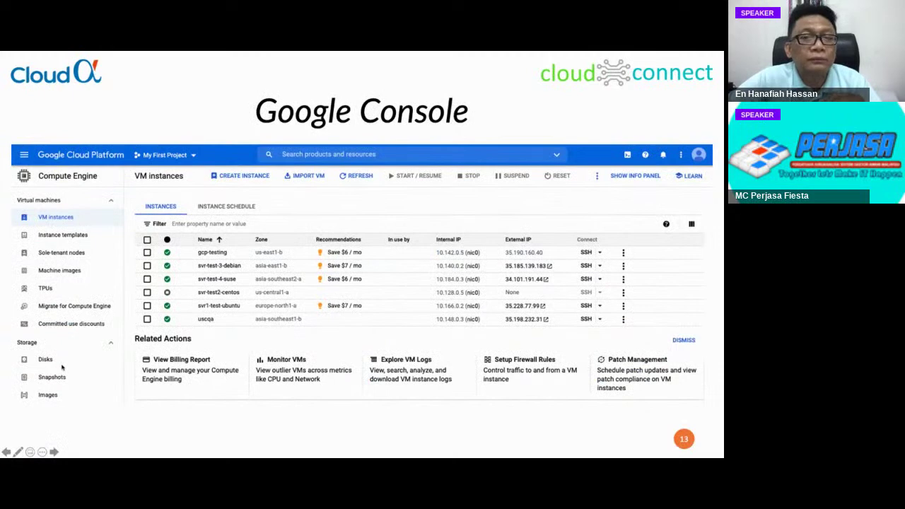
# Advance the presentation through the Alpha Cloud Console slide to the On premise slide and end the slide show
pyautogui.press('Right')
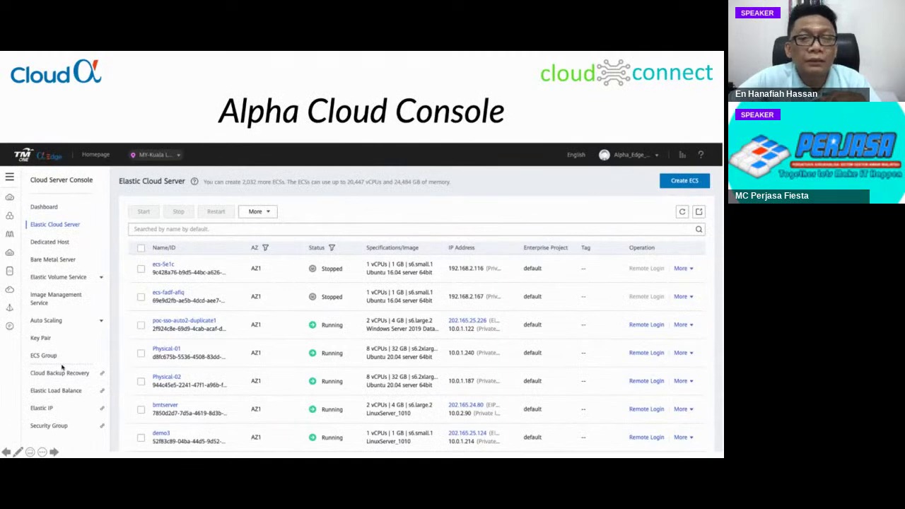
pyautogui.press('Right')
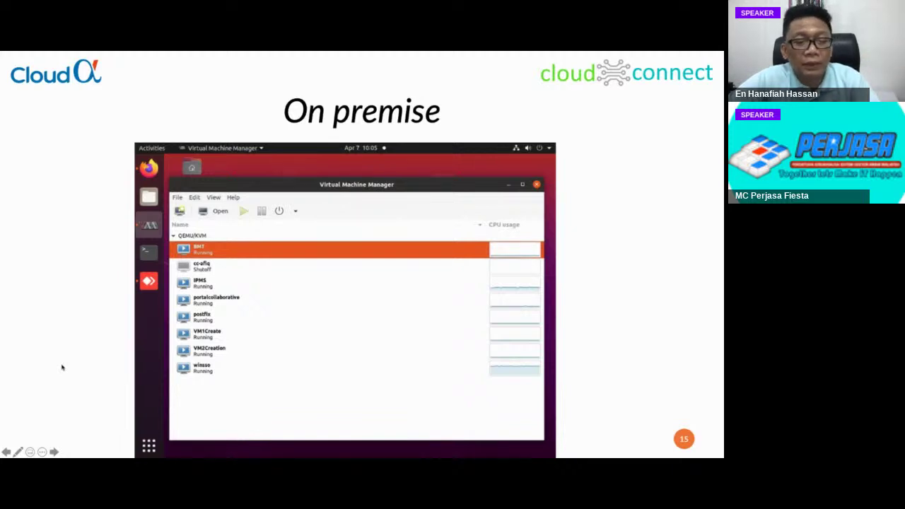
pyautogui.press('Escape')
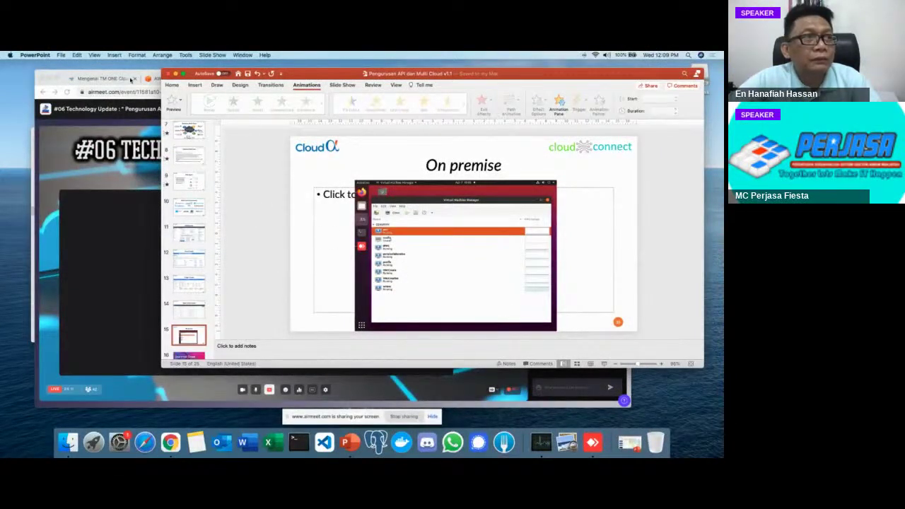
# Switch to the AWS Management Console in Chrome at full screen and open the EC2 dashboard, dismissing its replacement notice
pyautogui.click(156, 83)
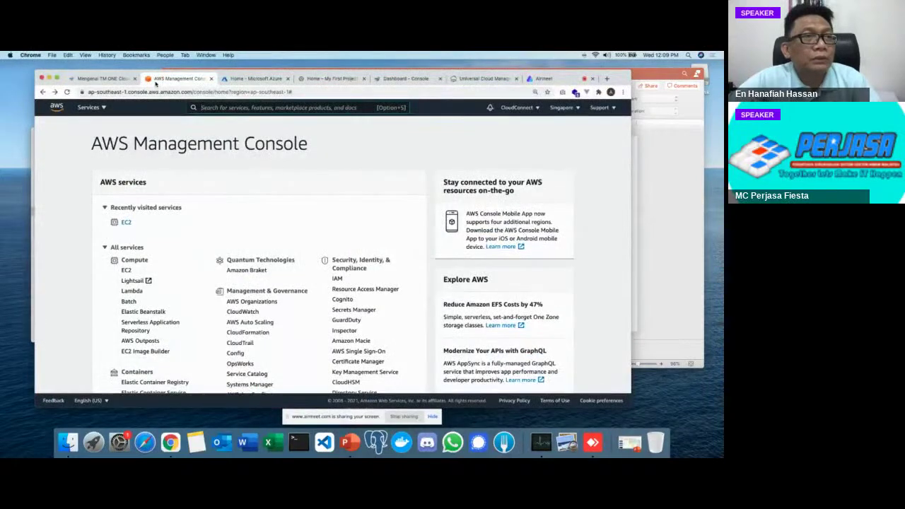
pyautogui.click(56, 78)
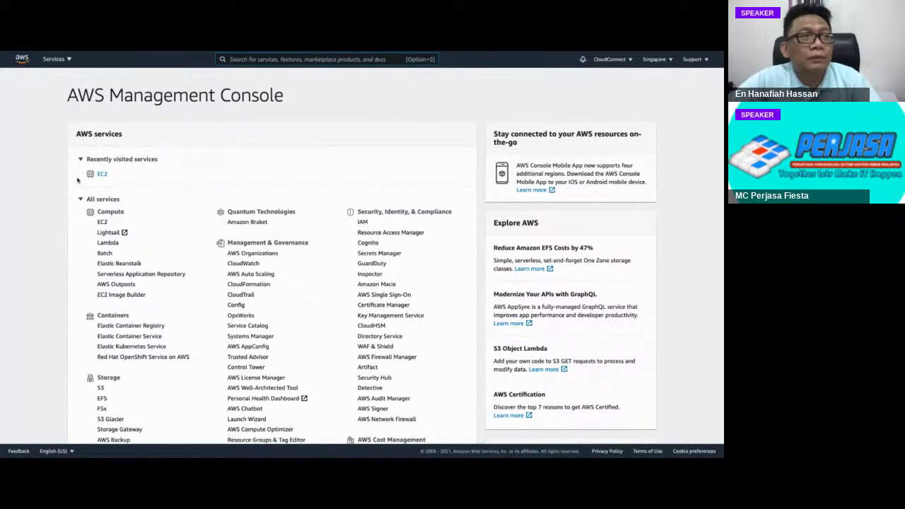
pyautogui.click(104, 176)
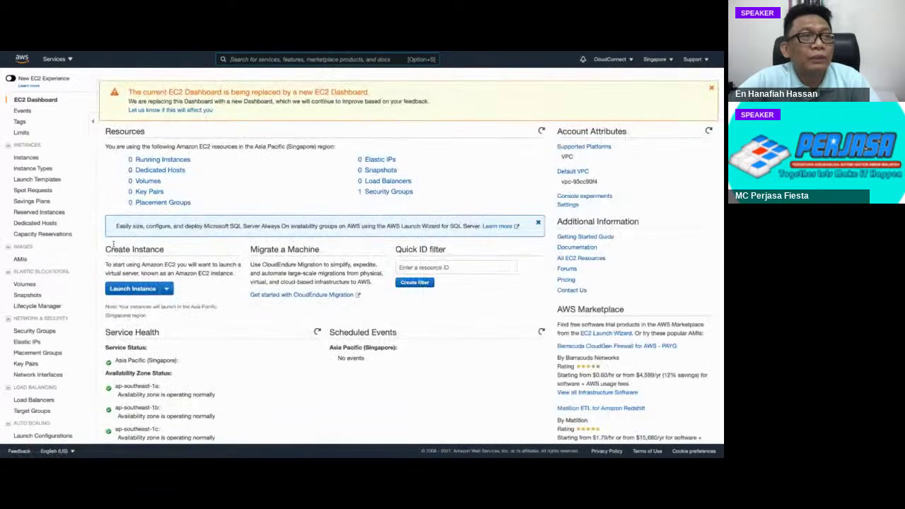
pyautogui.scroll(-1, 160, 265)
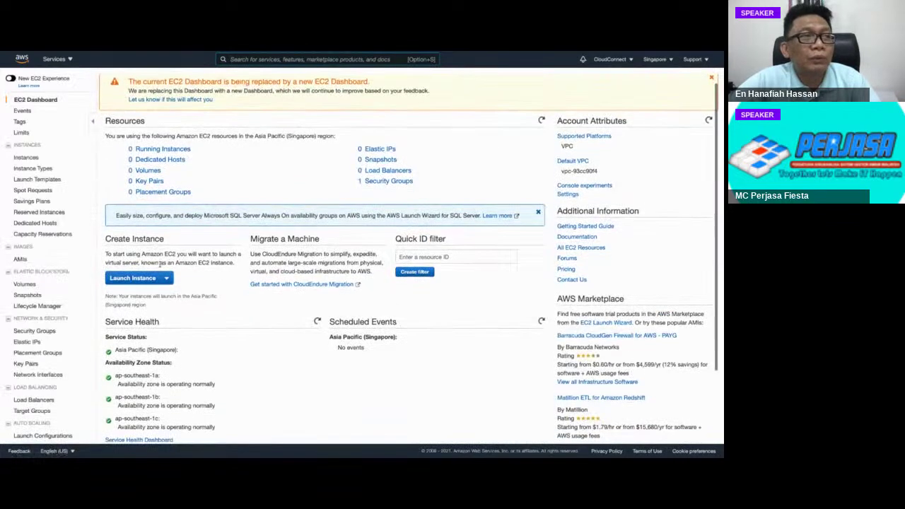
pyautogui.scroll(1, 306, 211)
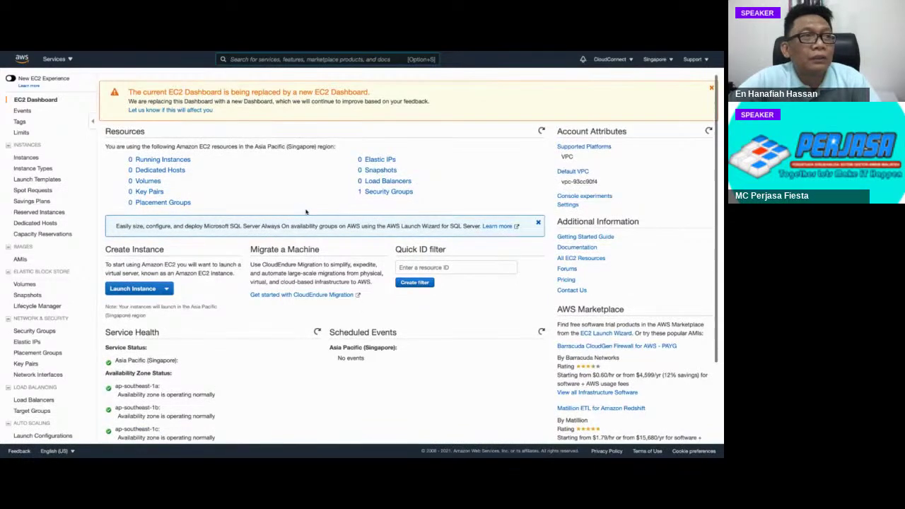
pyautogui.click(711, 89)
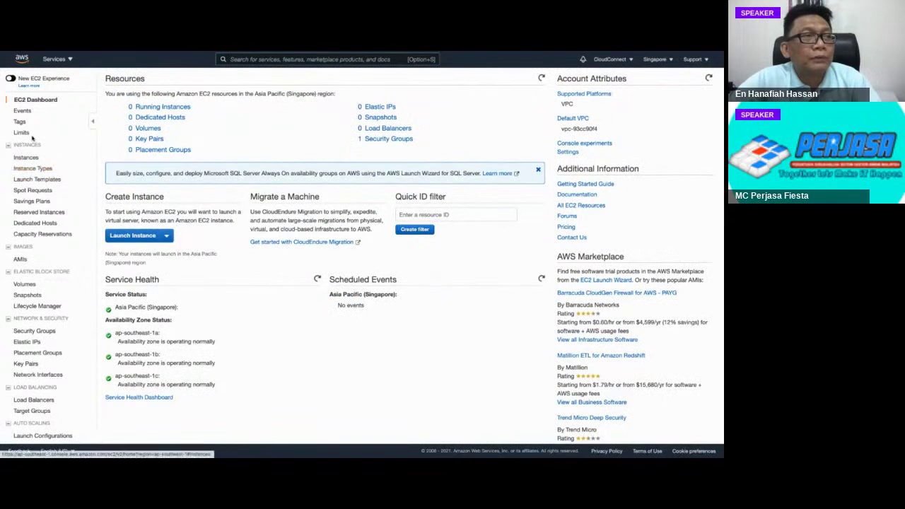
# View the EC2 Instances list, dismiss its notification, and return to the EC2 Dashboard
pyautogui.click(29, 157)
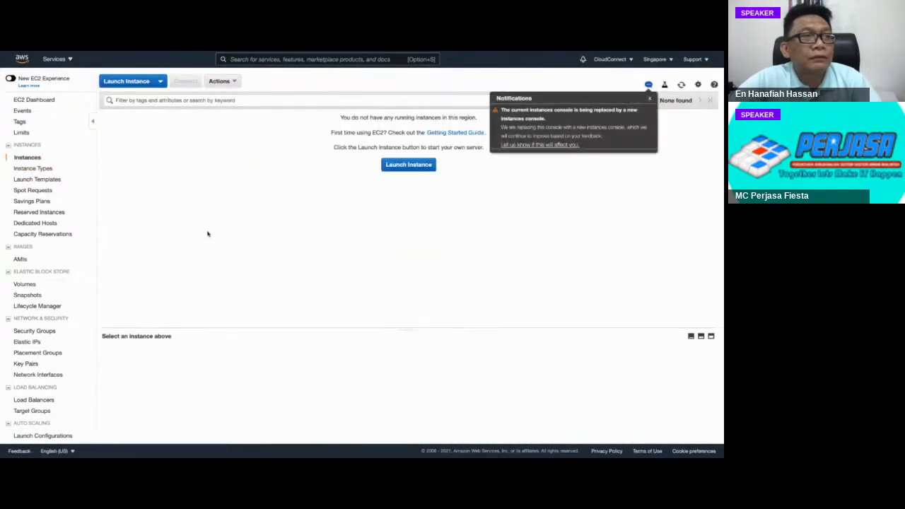
pyautogui.click(649, 98)
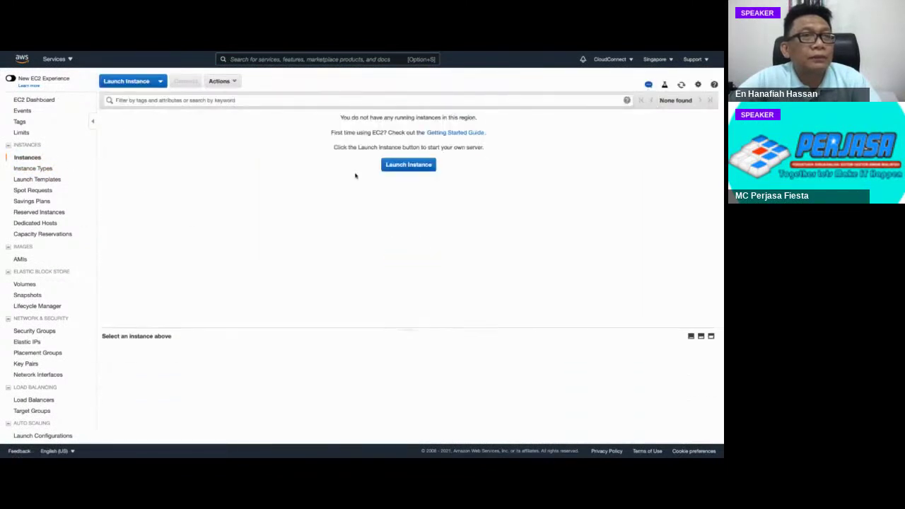
pyautogui.click(32, 101)
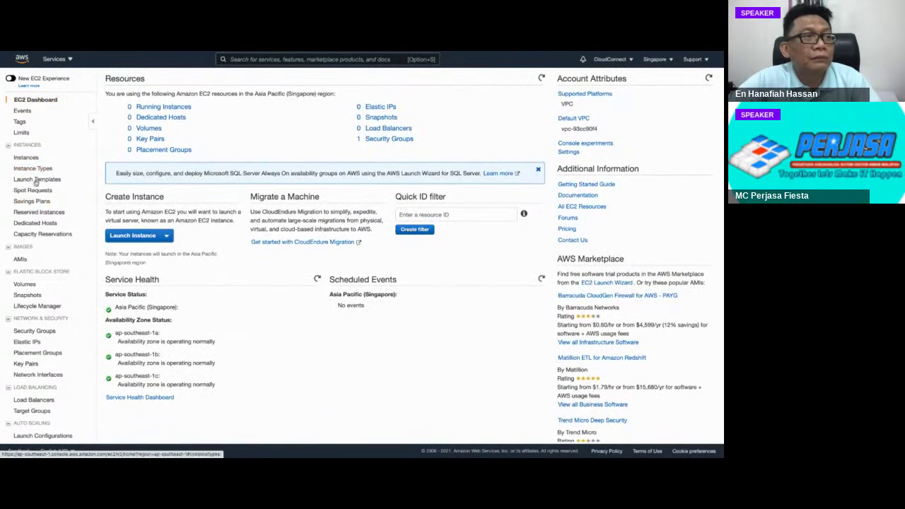
pyautogui.scroll(-1, 56, 320)
pyautogui.scroll(1, 56, 320)
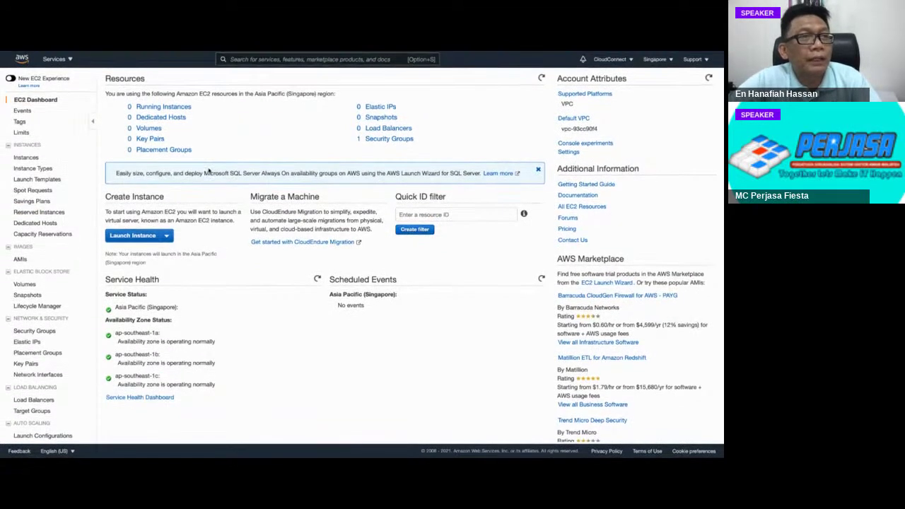
# Leave full screen on the AWS console and show the Microsoft Azure home page at full screen instead
pyautogui.moveTo(90, 54)
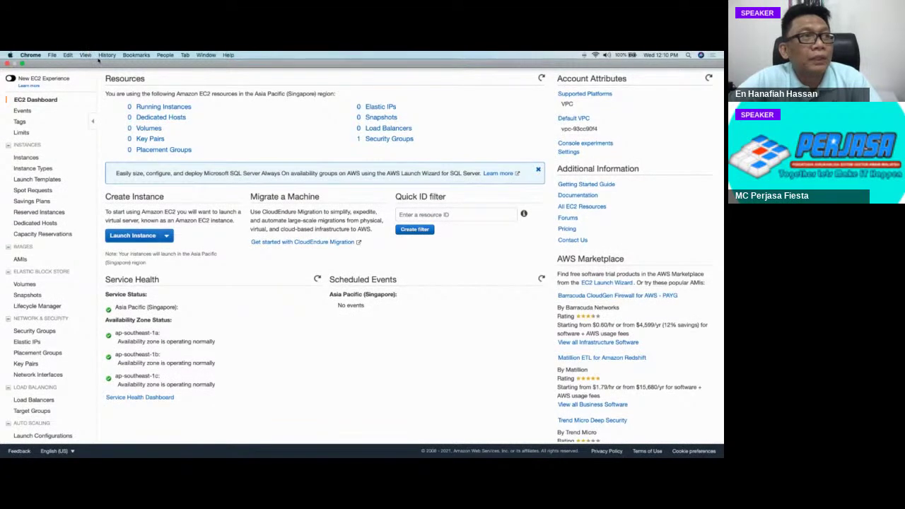
pyautogui.click(204, 55)
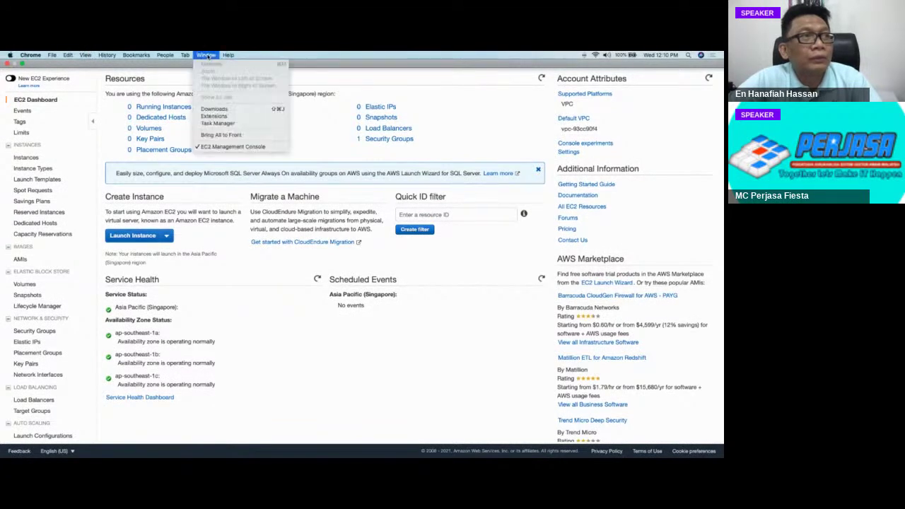
pyautogui.moveTo(85, 56)
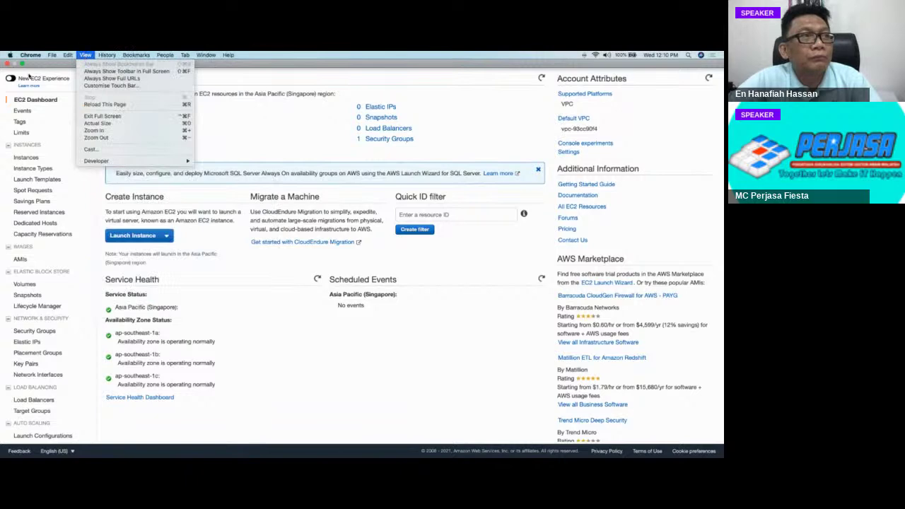
pyautogui.click(23, 65)
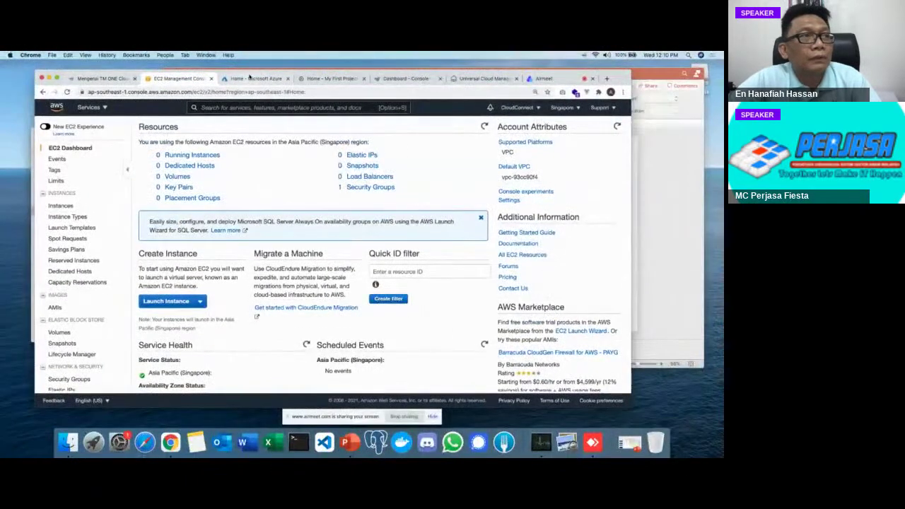
pyautogui.click(249, 77)
pyautogui.click(59, 78)
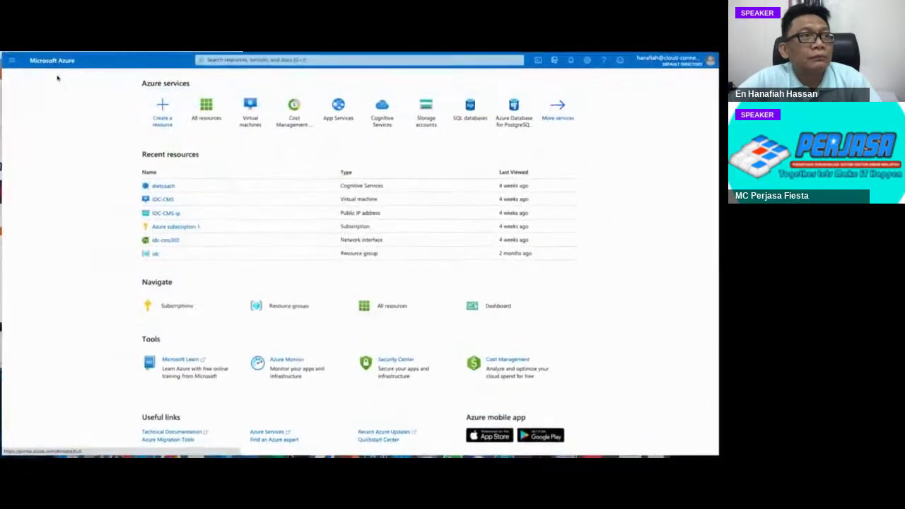
# View the IDC-CMS virtual machine's overview and the dietcoach Cognitive Services resource from Azure's recent resources
pyautogui.click(167, 201)
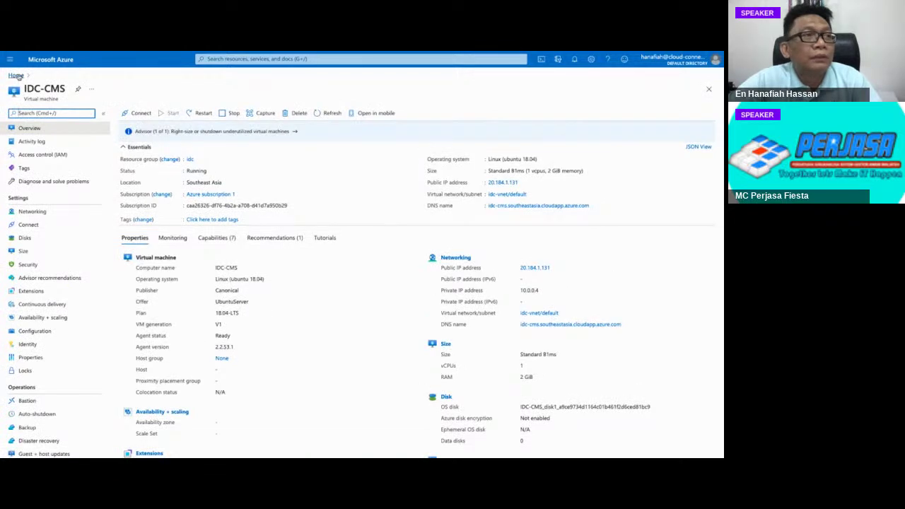
pyautogui.click(15, 75)
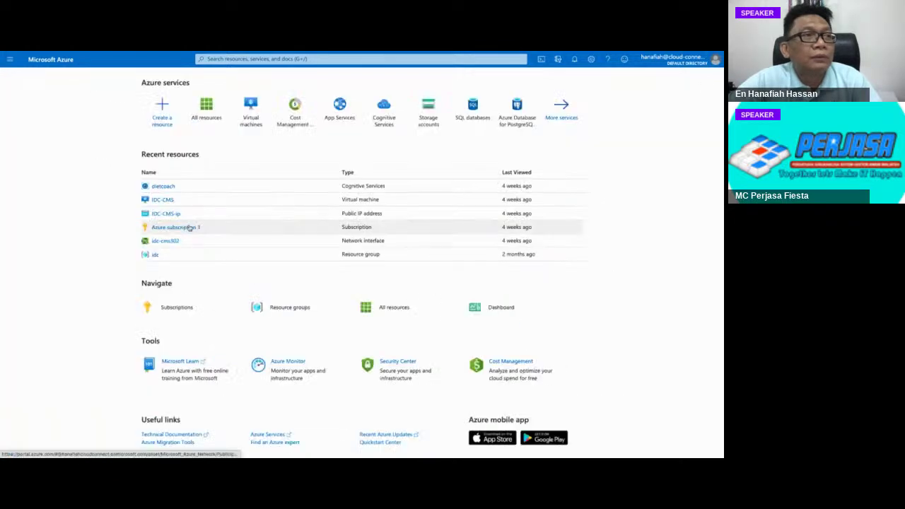
pyautogui.click(164, 186)
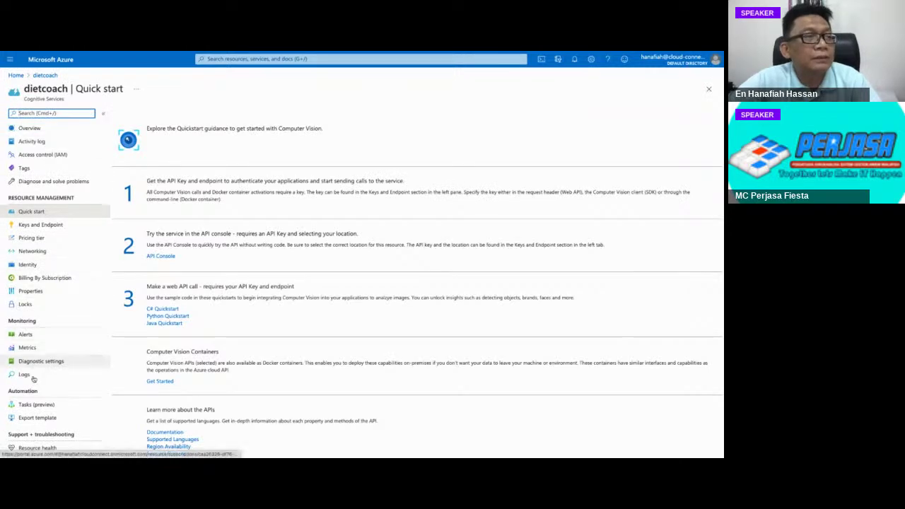
# Switch from Azure to the Google Cloud Platform console at full screen and open the Compute Engine VM instances list
pyautogui.moveTo(57, 52)
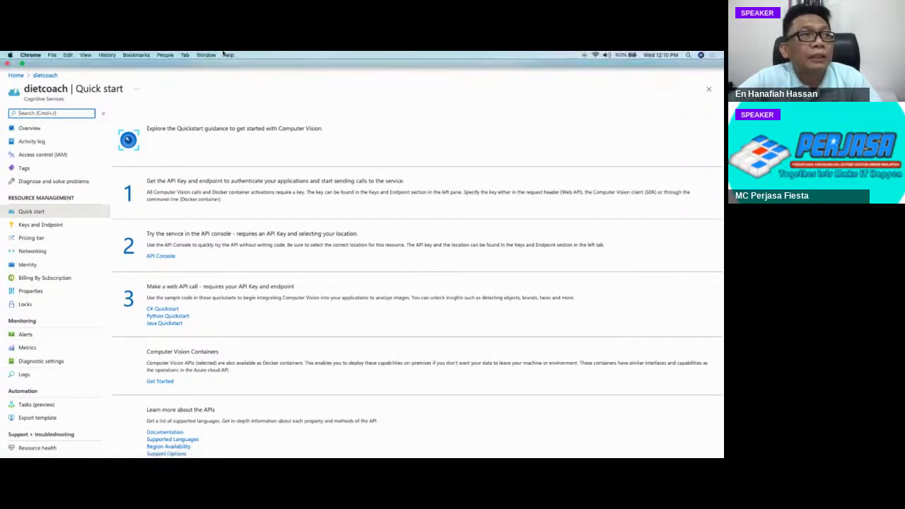
pyautogui.click(22, 64)
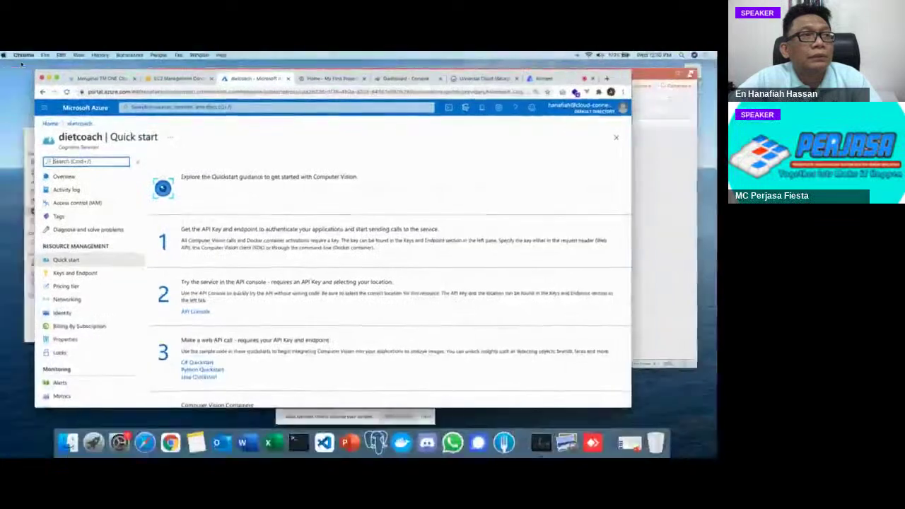
pyautogui.click(337, 79)
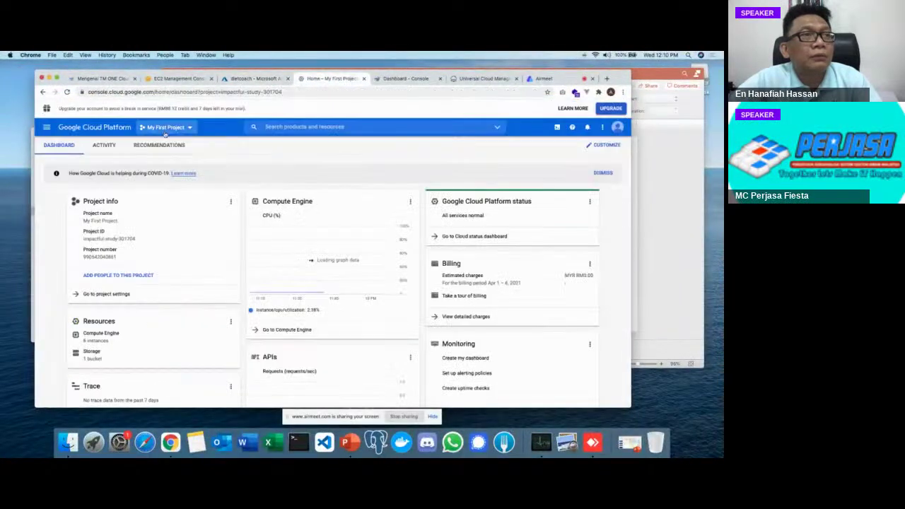
pyautogui.click(56, 77)
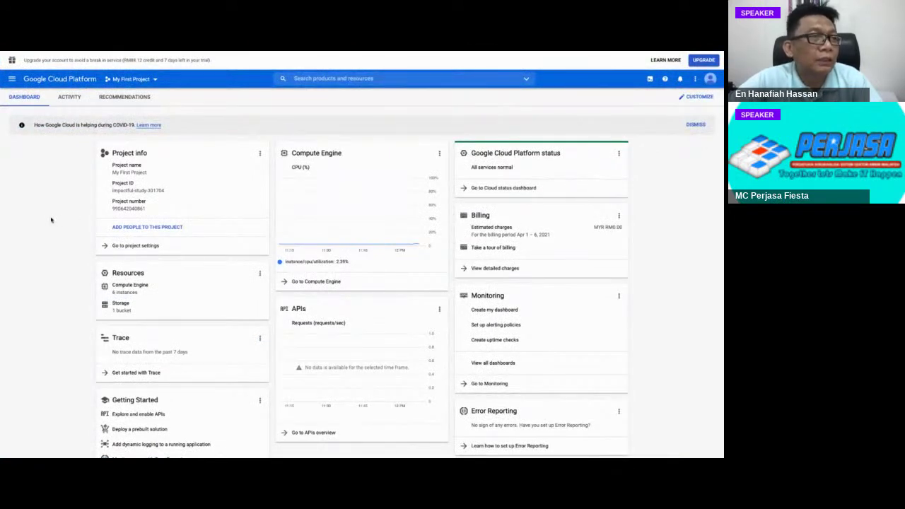
pyautogui.click(129, 290)
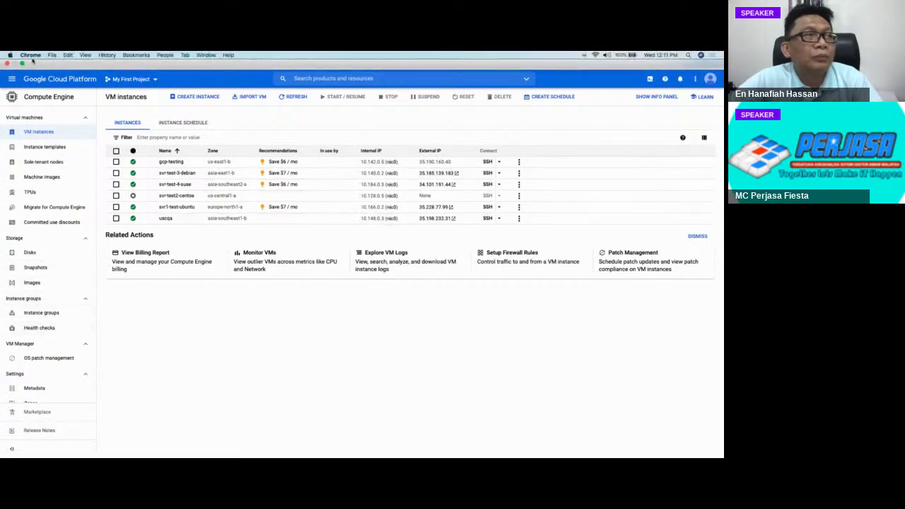
# Leave full screen, switch to the TM ONE Alpha Edge console, and look through its Elastic Cloud Server list
pyautogui.click(23, 64)
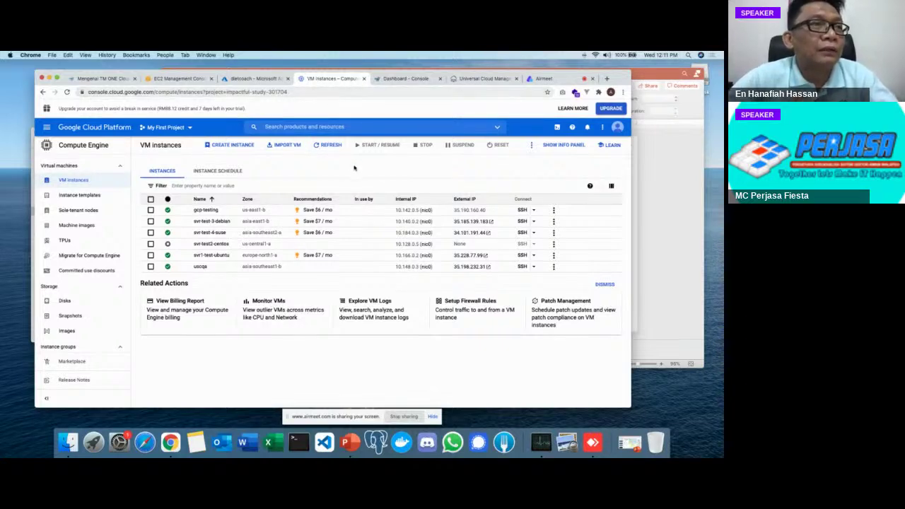
pyautogui.click(396, 80)
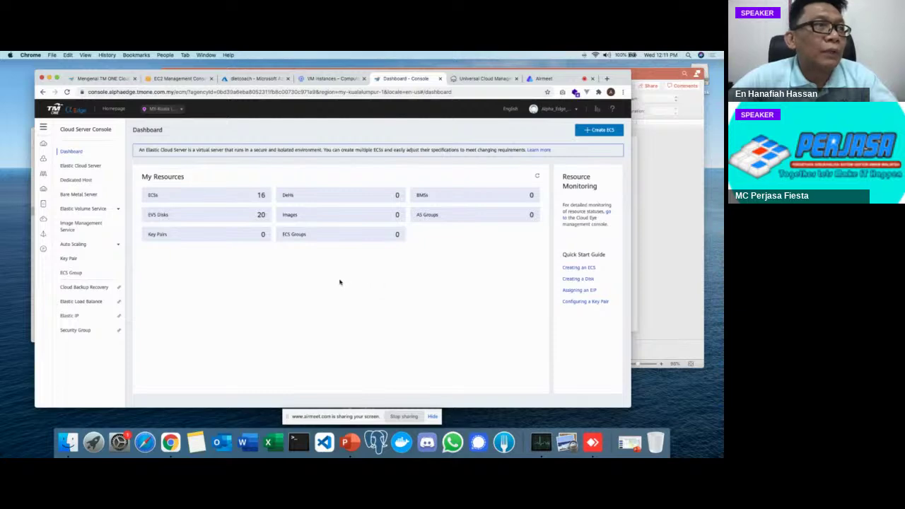
pyautogui.click(180, 197)
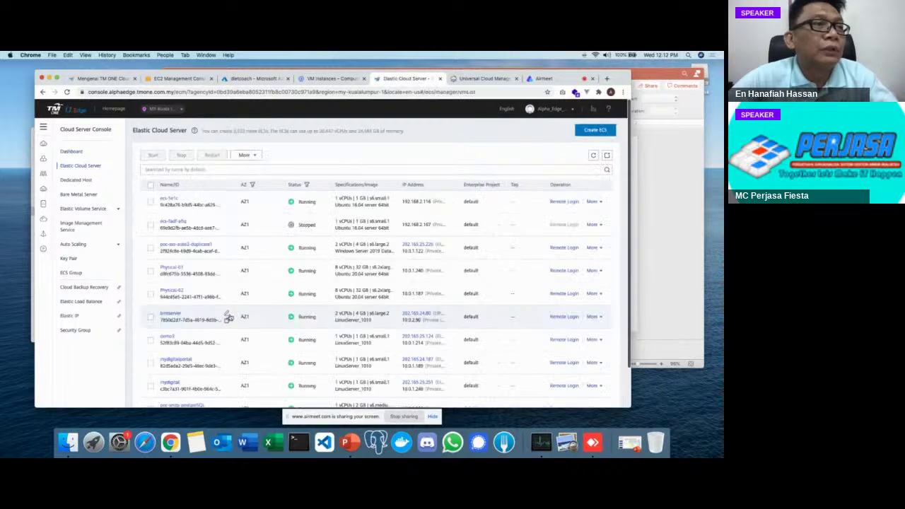
pyautogui.scroll(-3, 229, 317)
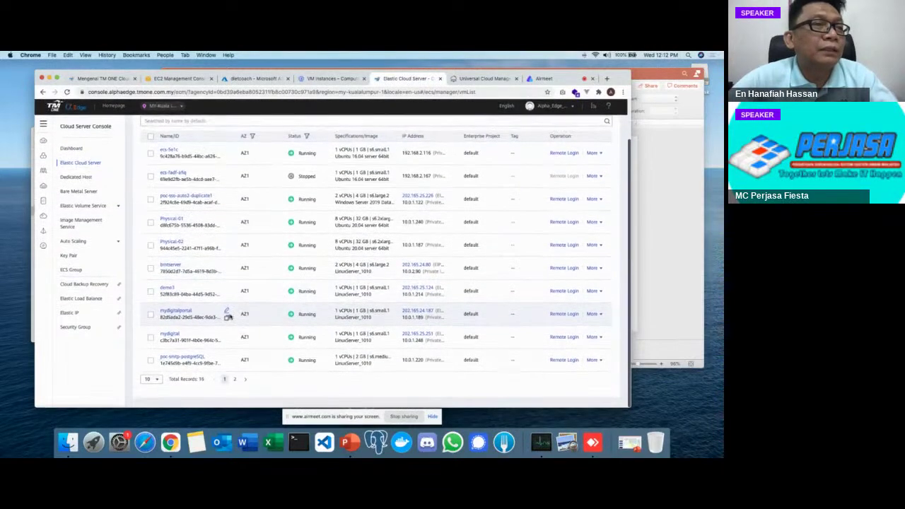
pyautogui.scroll(3, 229, 317)
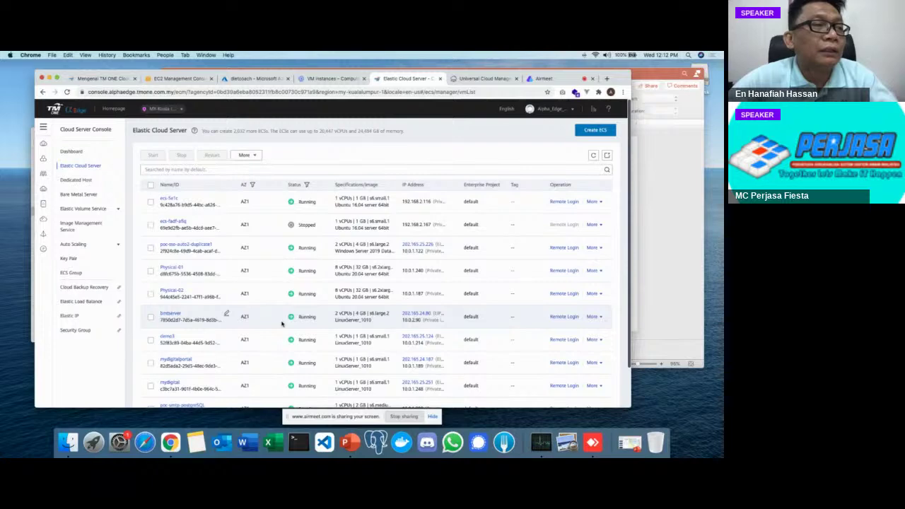
pyautogui.scroll(-3, 282, 324)
pyautogui.scroll(3, 283, 339)
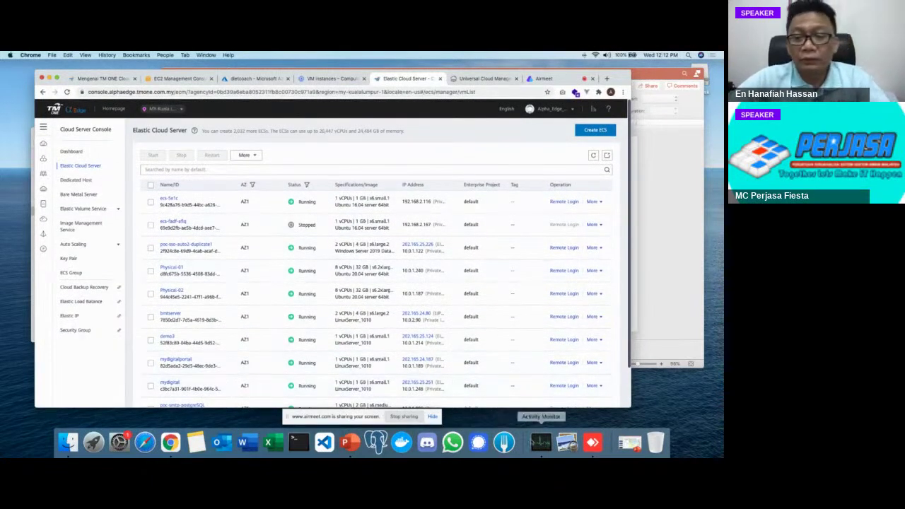
# Switch to AnyDesk, dismiss the closed session message, and reconnect to the first remote desk under Recent Sessions
pyautogui.click(596, 444)
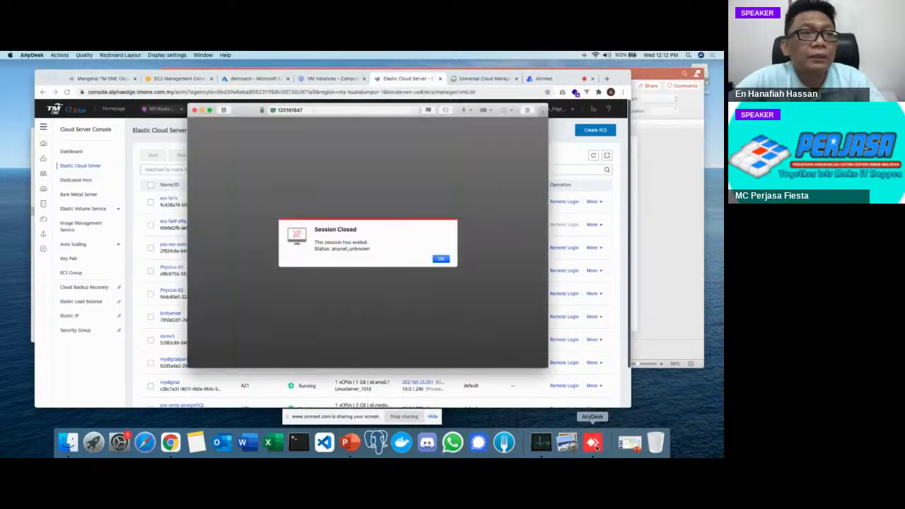
pyautogui.click(440, 260)
pyautogui.click(337, 248)
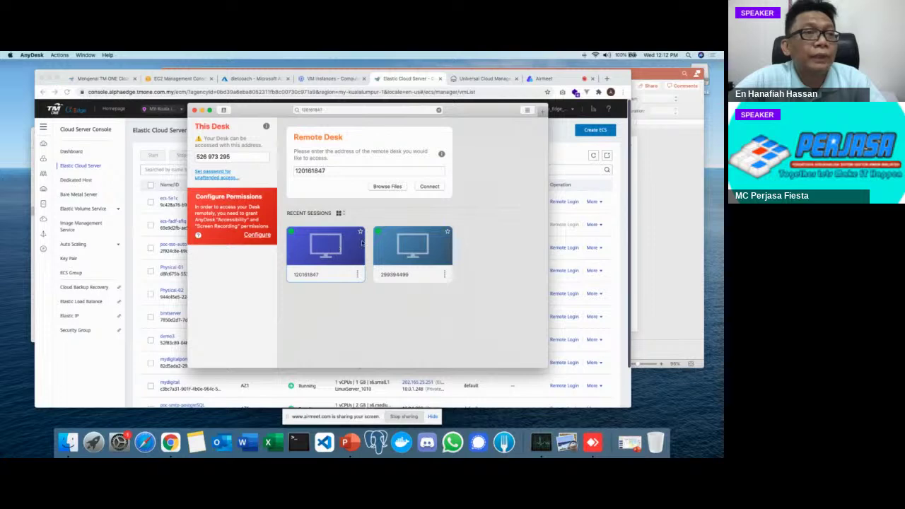
pyautogui.click(357, 275)
pyautogui.click(375, 282)
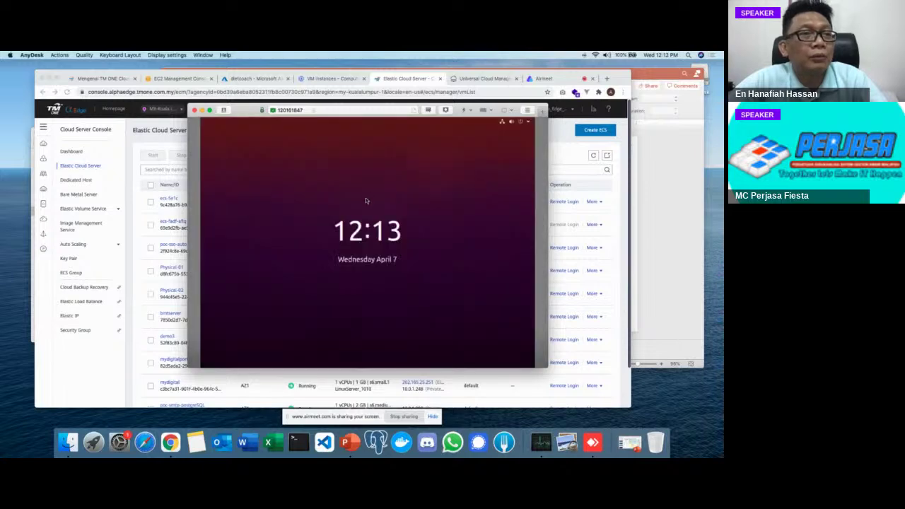
# Unlock the remote Ubuntu desktop by entering the account password to show its Virtual Machine Manager
pyautogui.click(367, 188)
pyautogui.write('•••••••••')
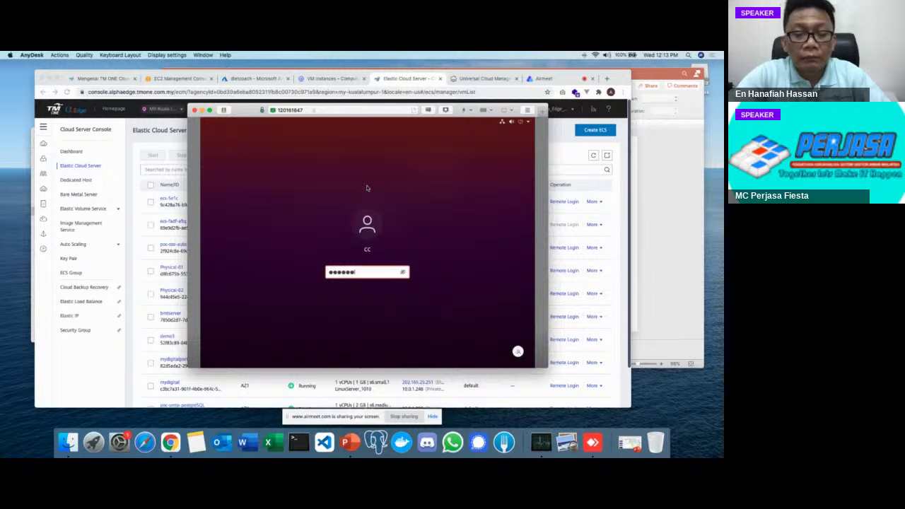
pyautogui.press('Return')
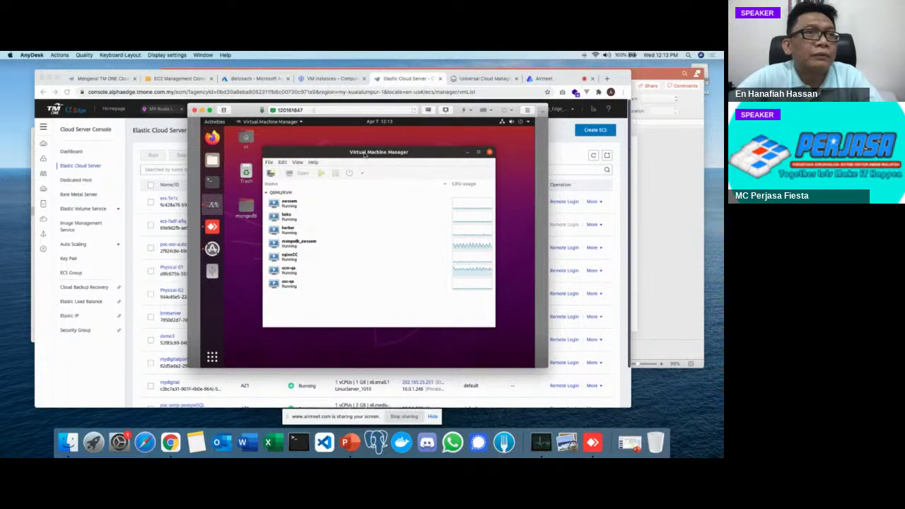
# Return to the PowerPoint presentation and resume the slide show from the On premise slide
pyautogui.click(349, 442)
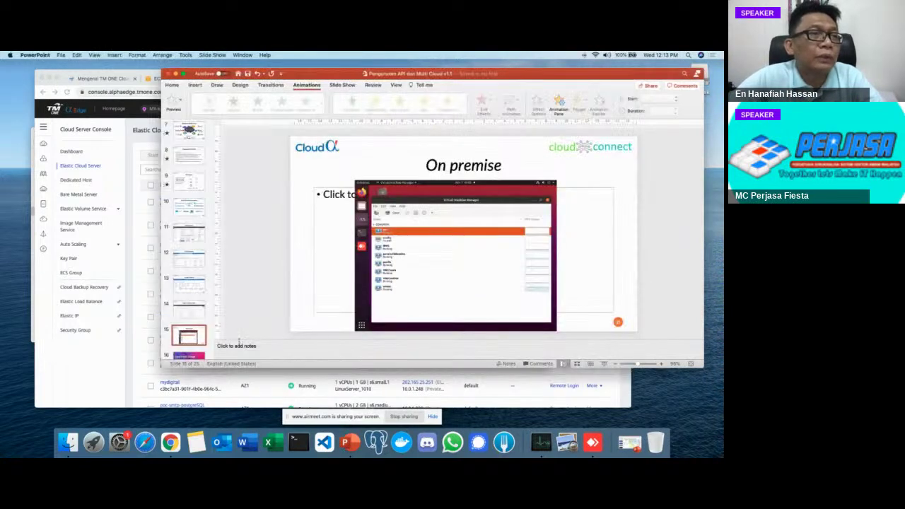
pyautogui.click(604, 363)
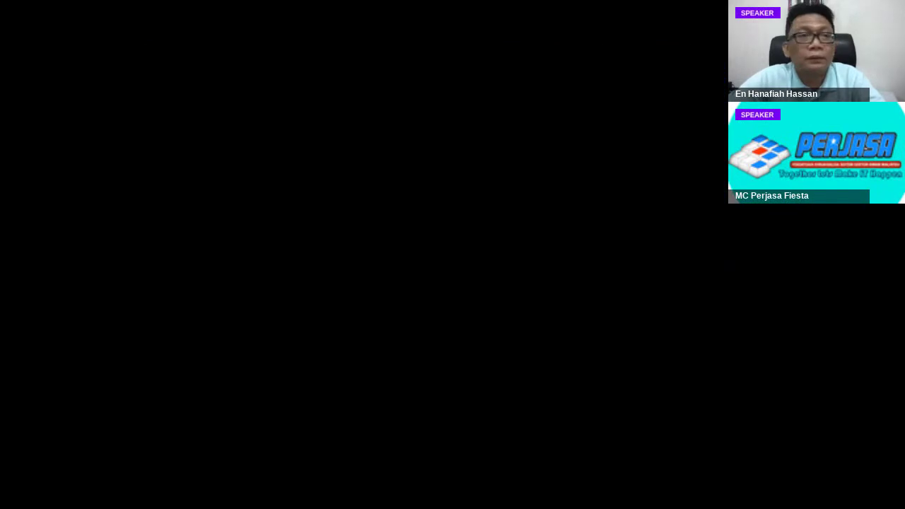